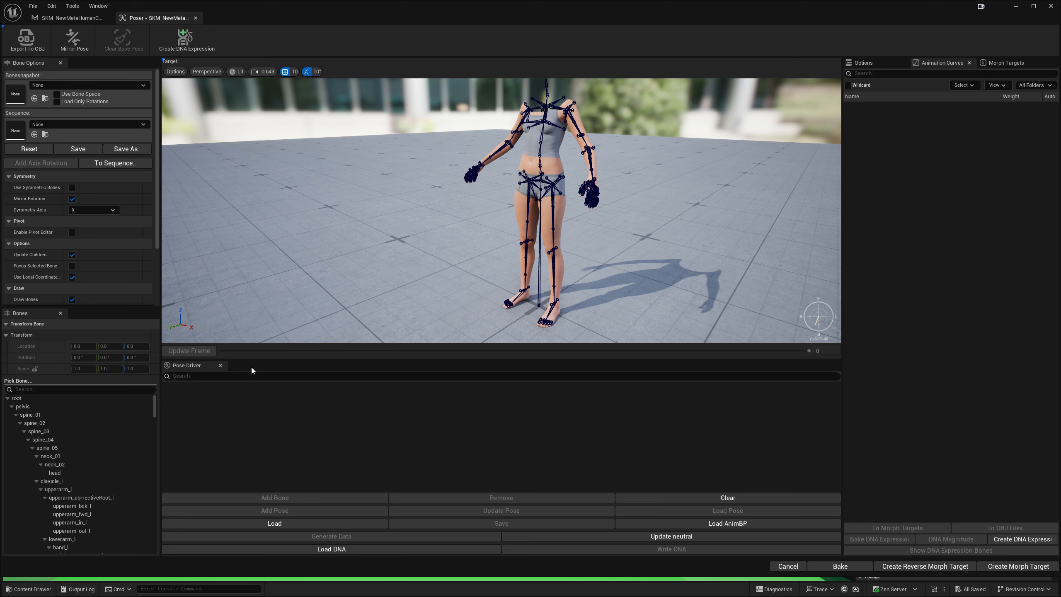
# - Load the pose drivers from the skeletal mesh's own DNA, leaving the option to load from a DNA file off
pyautogui.moveTo(307, 361); pyautogui.dragTo(334, 384)
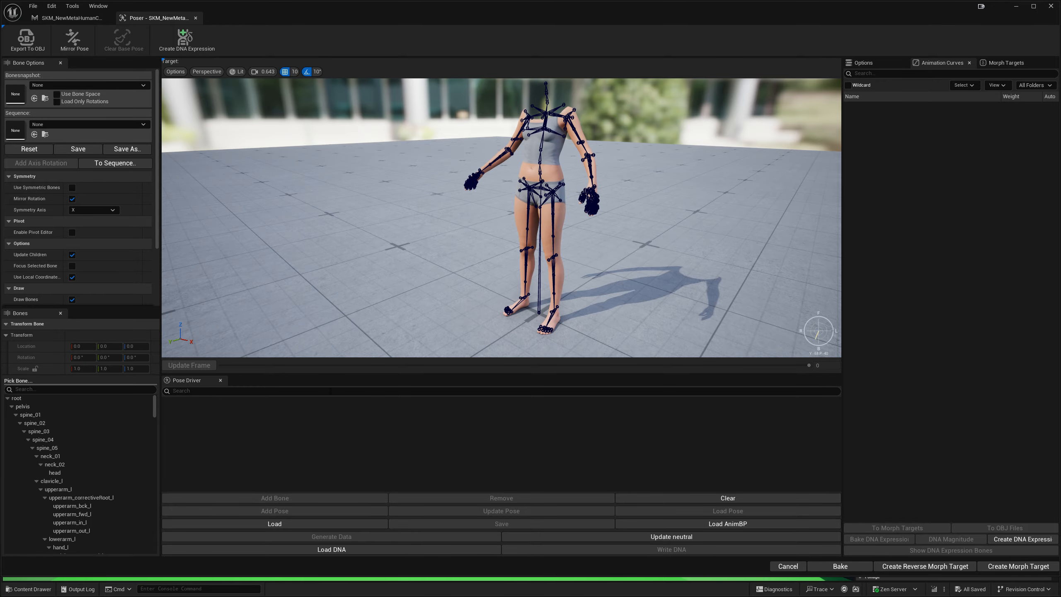
pyautogui.click(328, 550)
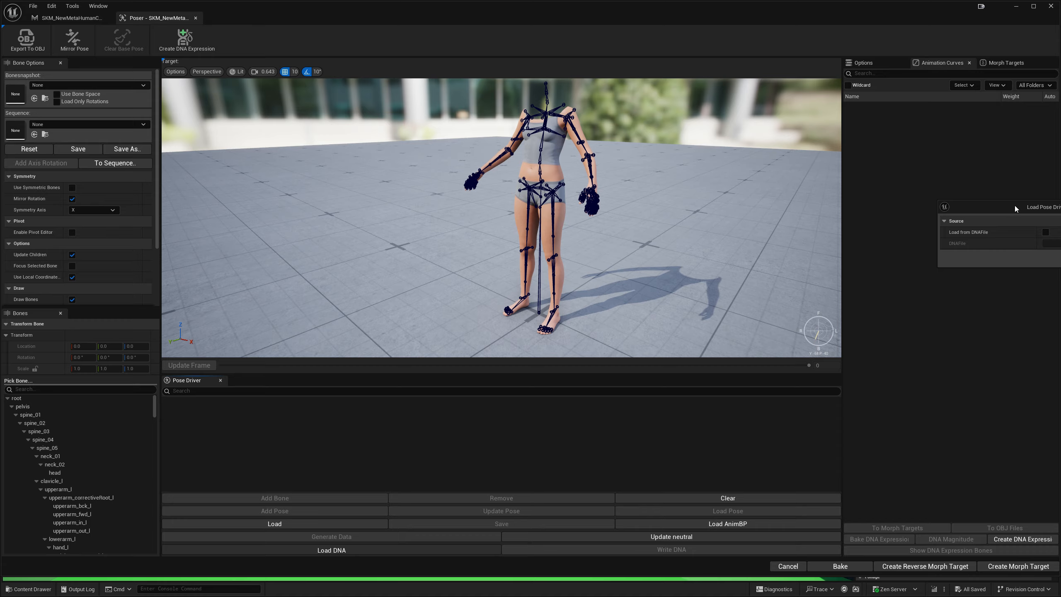
pyautogui.moveTo(1014, 205); pyautogui.dragTo(702, 224)
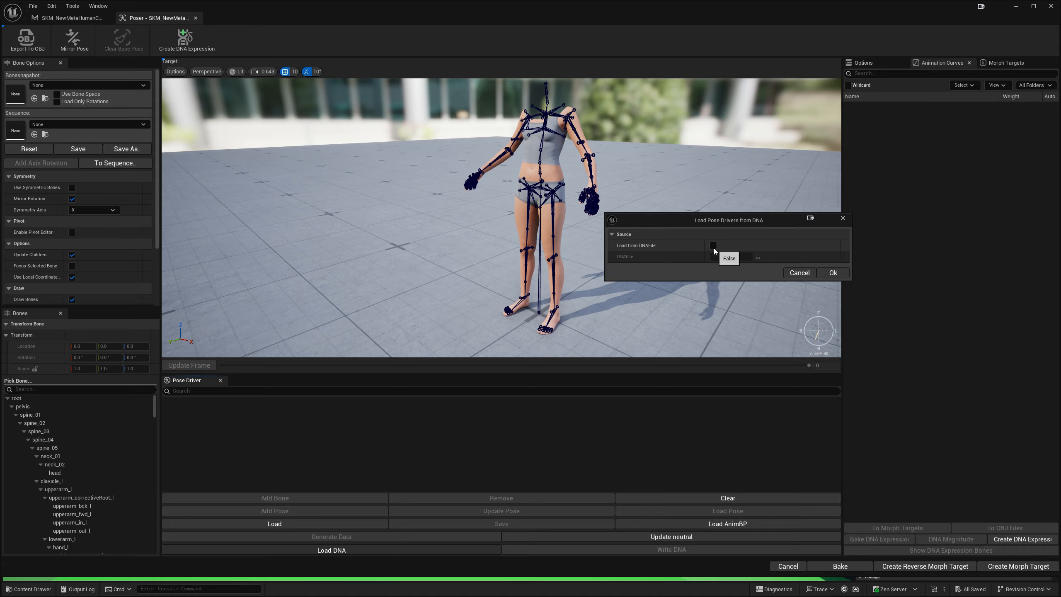
pyautogui.click(831, 274)
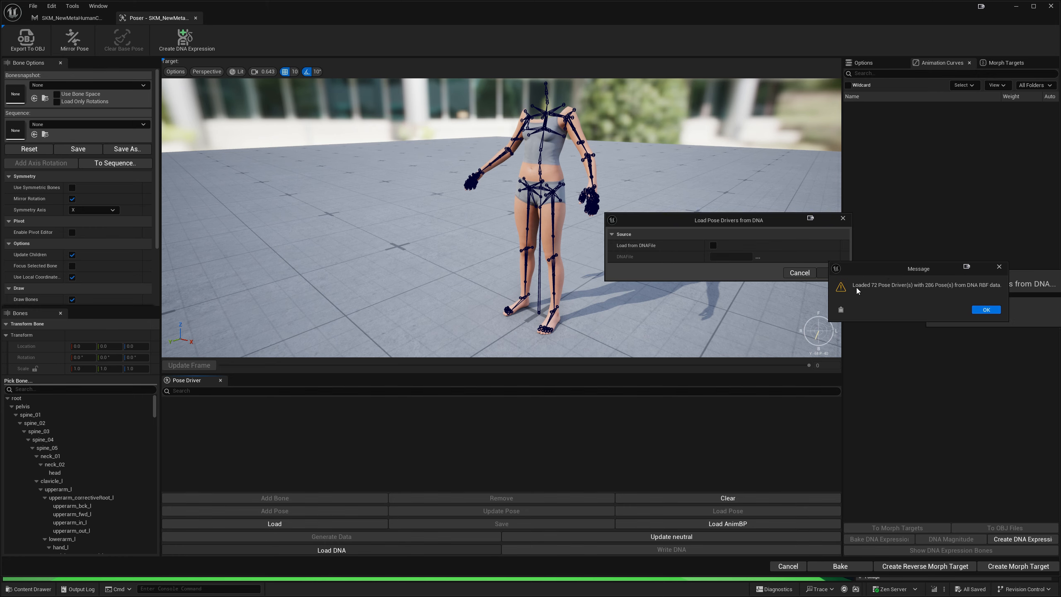
pyautogui.click(984, 309)
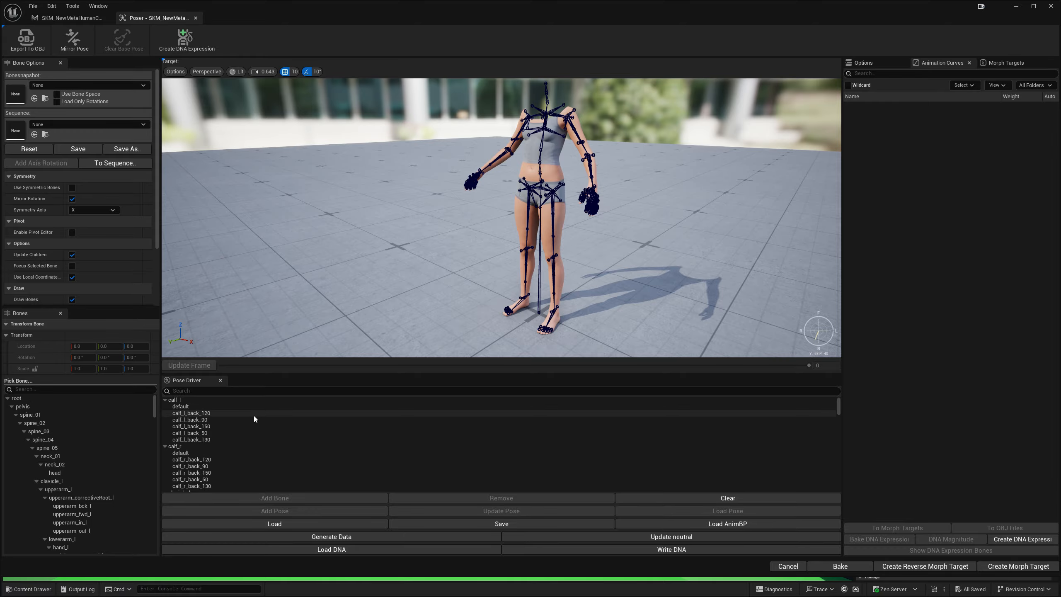
# - Load the calf_l_back_90 pose onto the character from the calf_l pose driver
pyautogui.press('w')
pyautogui.moveTo(493, 243)
pyautogui.mouseDown(button='right')
pyautogui.moveTo(503, 226)
pyautogui.moveTo(460, 252)
pyautogui.moveTo(490, 219)
pyautogui.moveTo(497, 230)
pyautogui.mouseUp(button='right')
pyautogui.press('d')
pyautogui.press('s')
pyautogui.press('w')
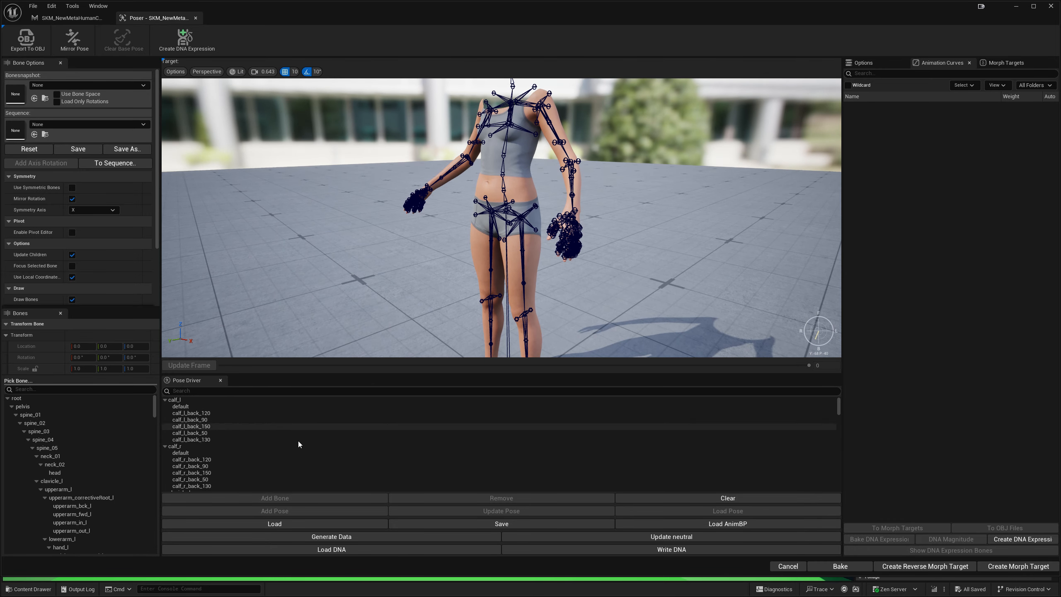
pyautogui.click(208, 419)
pyautogui.rightClick(210, 420)
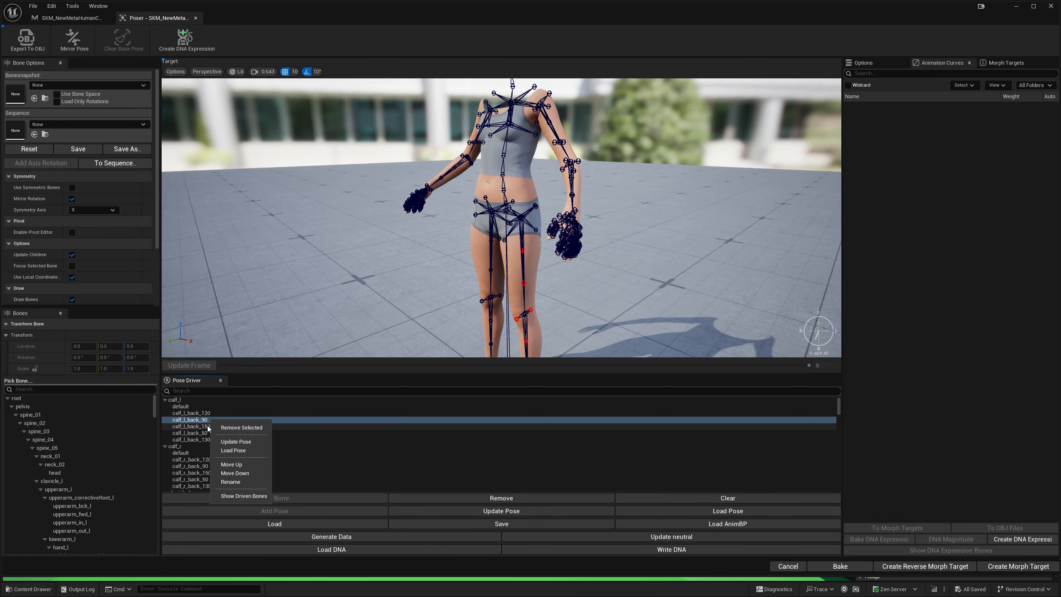
pyautogui.click(233, 450)
pyautogui.moveTo(522, 234)
pyautogui.mouseDown(button='right')
pyautogui.moveTo(564, 242)
pyautogui.moveTo(572, 209)
pyautogui.moveTo(518, 230)
pyautogui.mouseUp(button='right')
pyautogui.press('d')
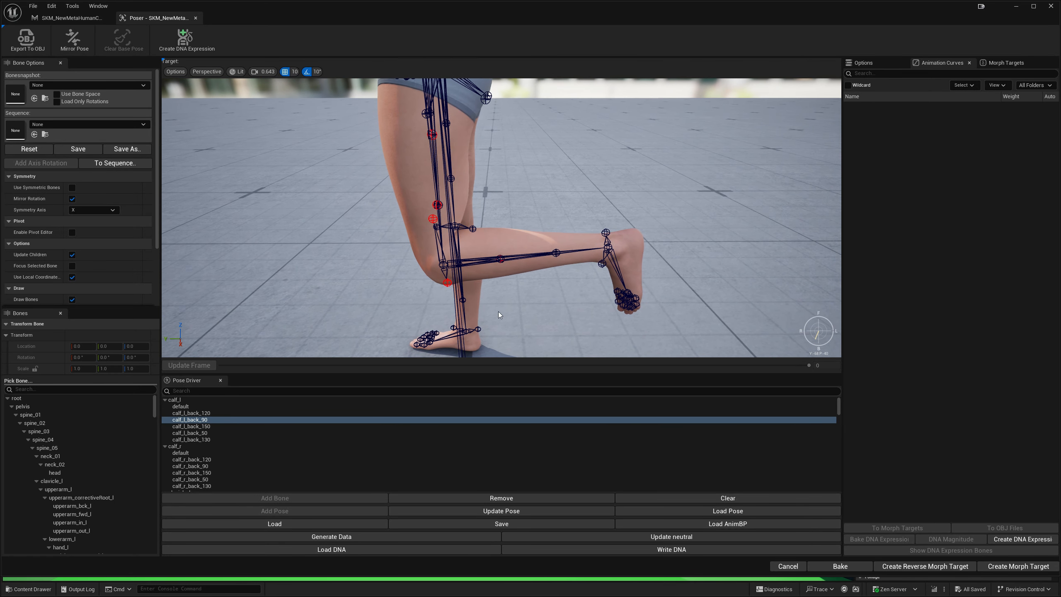
# - Move the calf_twistCor_02_l bone about 10 units along its local Y axis so the back of the left calf bulges
pyautogui.click(500, 258)
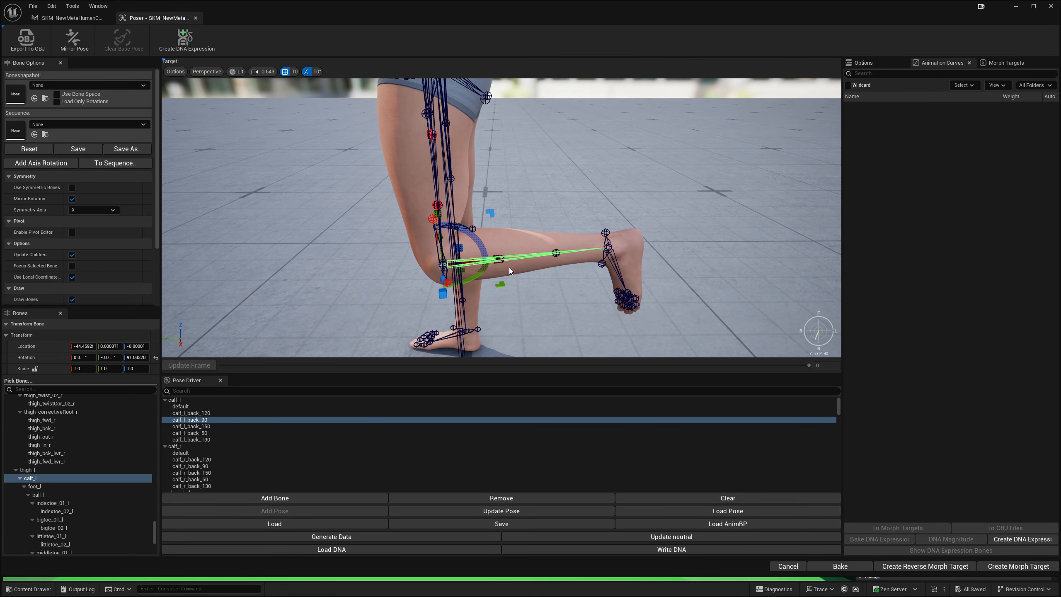
pyautogui.click(500, 259)
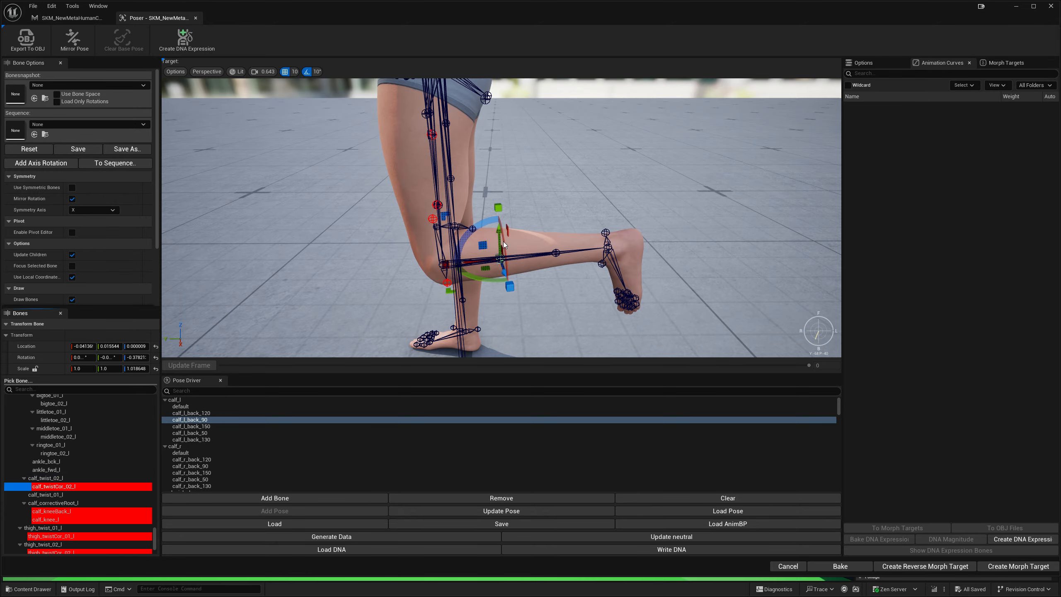
pyautogui.moveTo(498, 241); pyautogui.dragTo(495, 230)
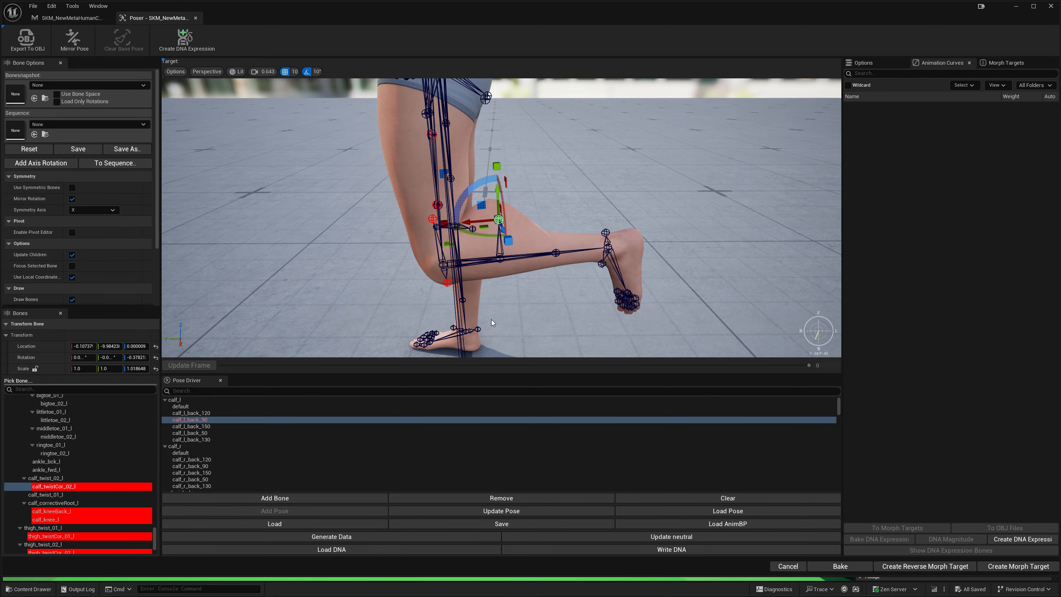
pyautogui.moveTo(492, 330); pyautogui.dragTo(445, 280, button='right')
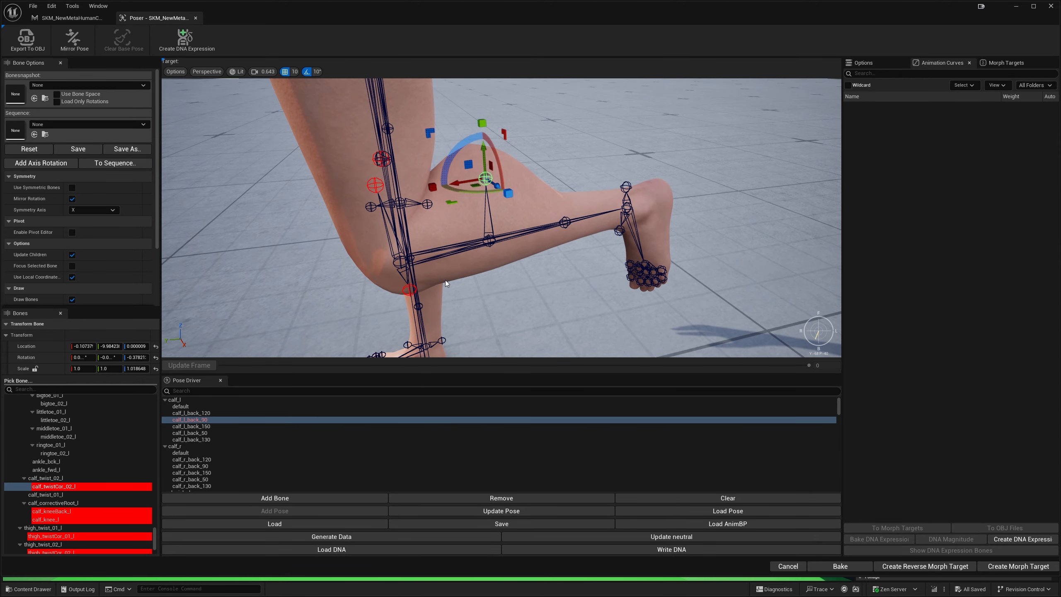
# - Update the calf_l_back_90 pose with the moved corrective bone
pyautogui.click(201, 427)
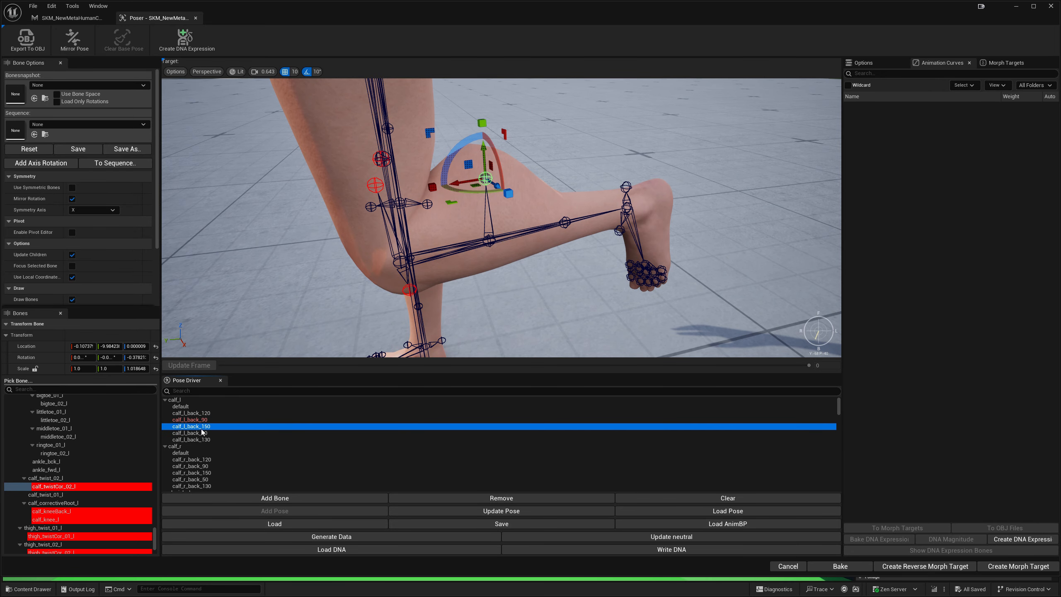
pyautogui.click(198, 420)
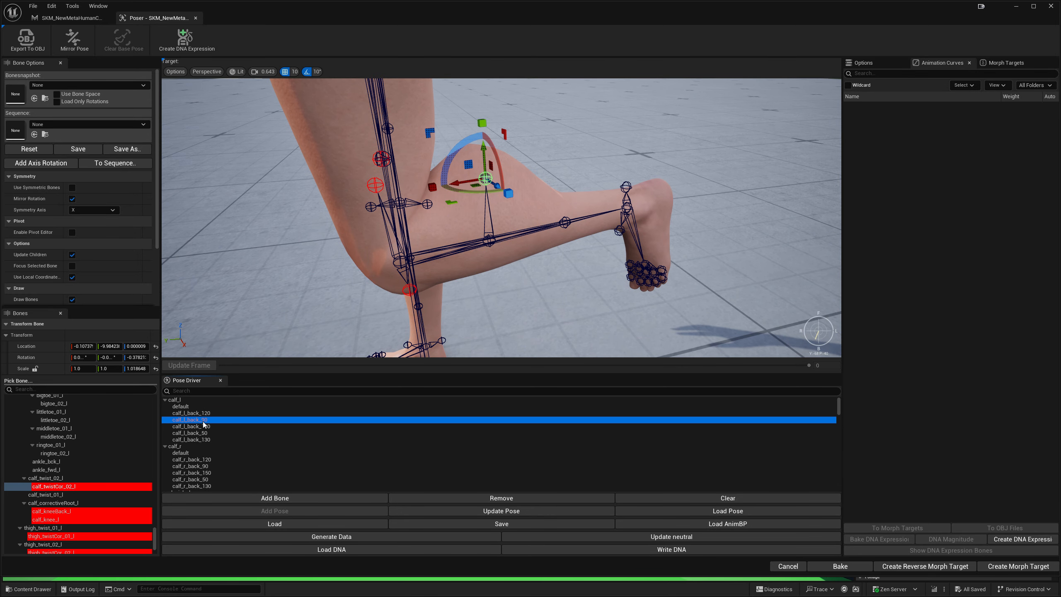
pyautogui.rightClick(203, 423)
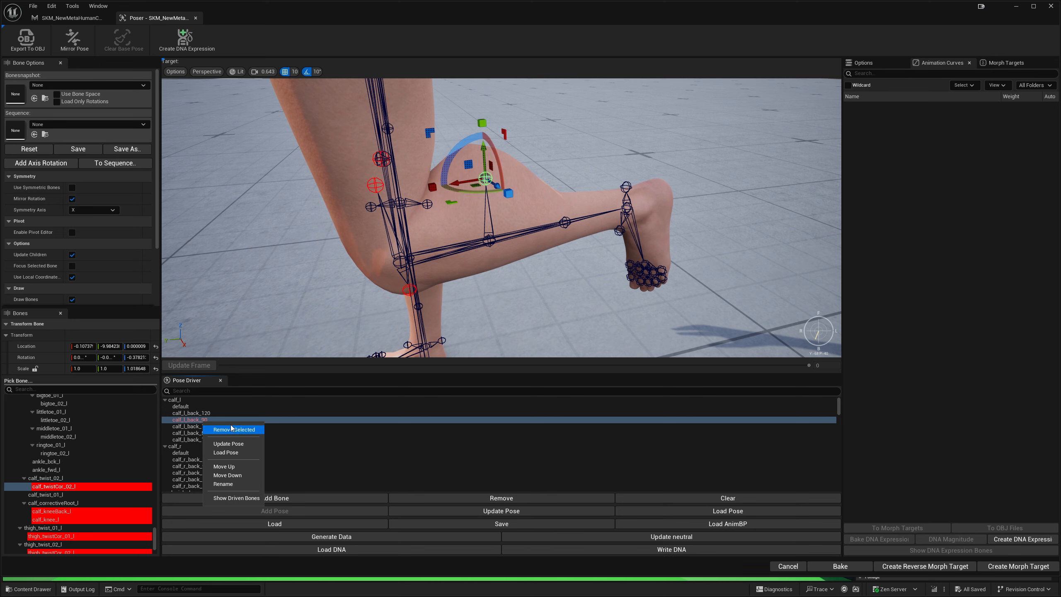
pyautogui.click(246, 446)
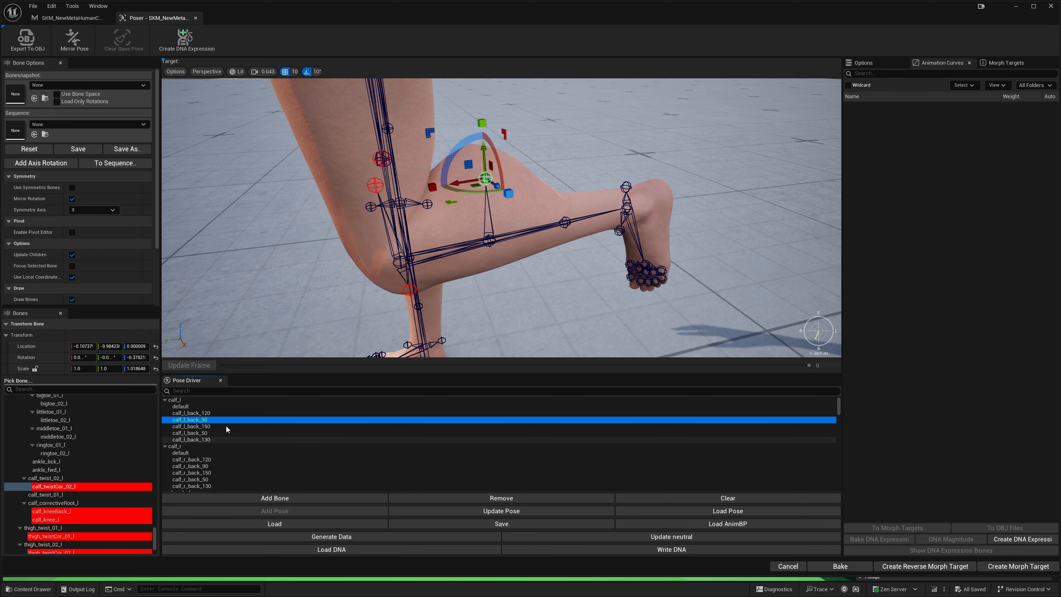
pyautogui.click(205, 426)
pyautogui.click(210, 420)
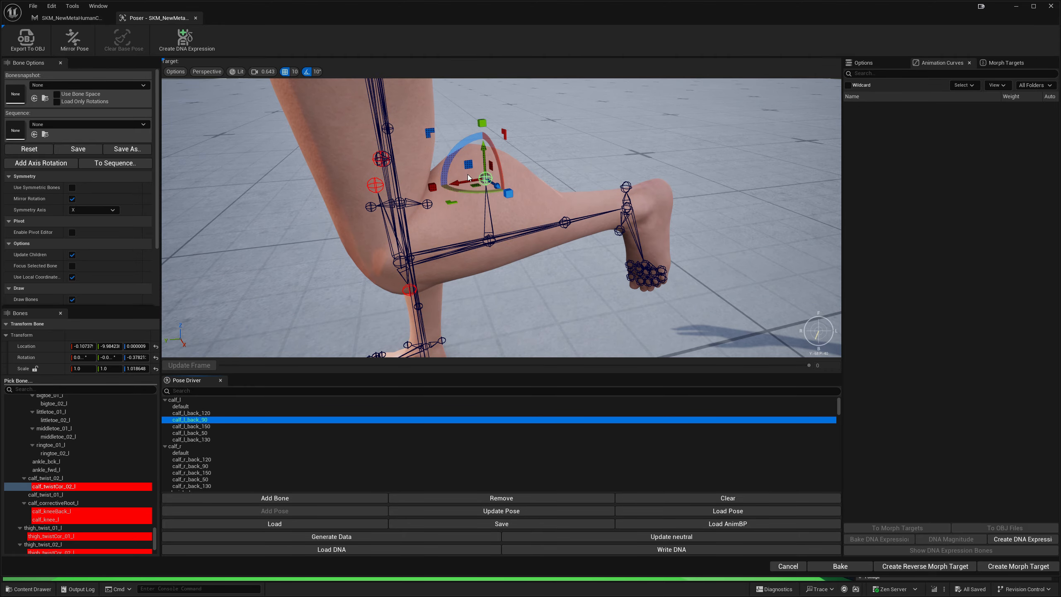
# - Try moving the calf_twistCor_02_l bone another 10 units outward, and return it to the stored calf_l_back_90 position
pyautogui.click(484, 151)
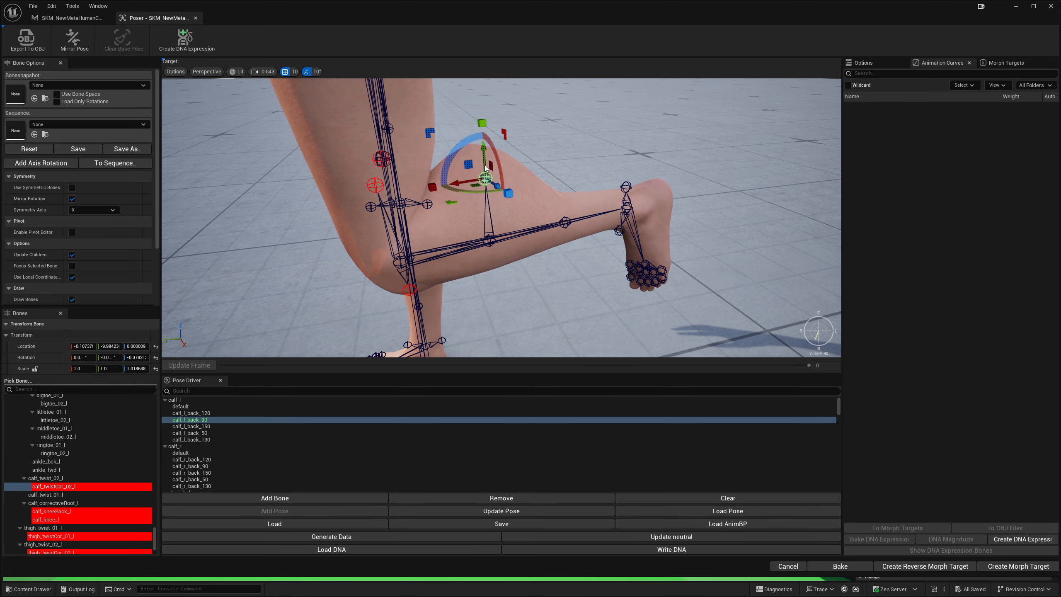
pyautogui.moveTo(484, 152); pyautogui.dragTo(482, 89)
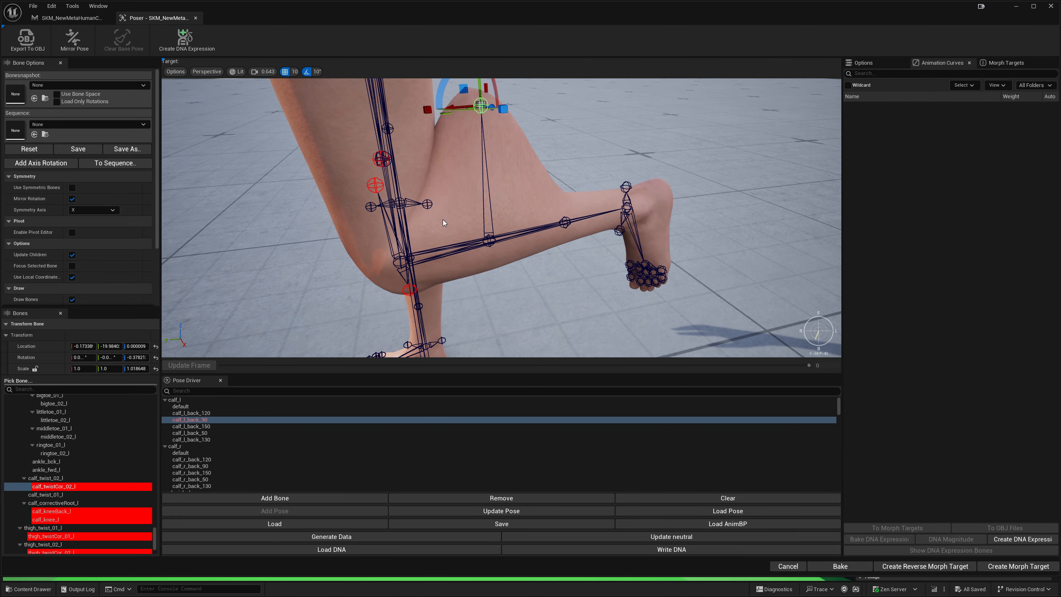
pyautogui.click(190, 419)
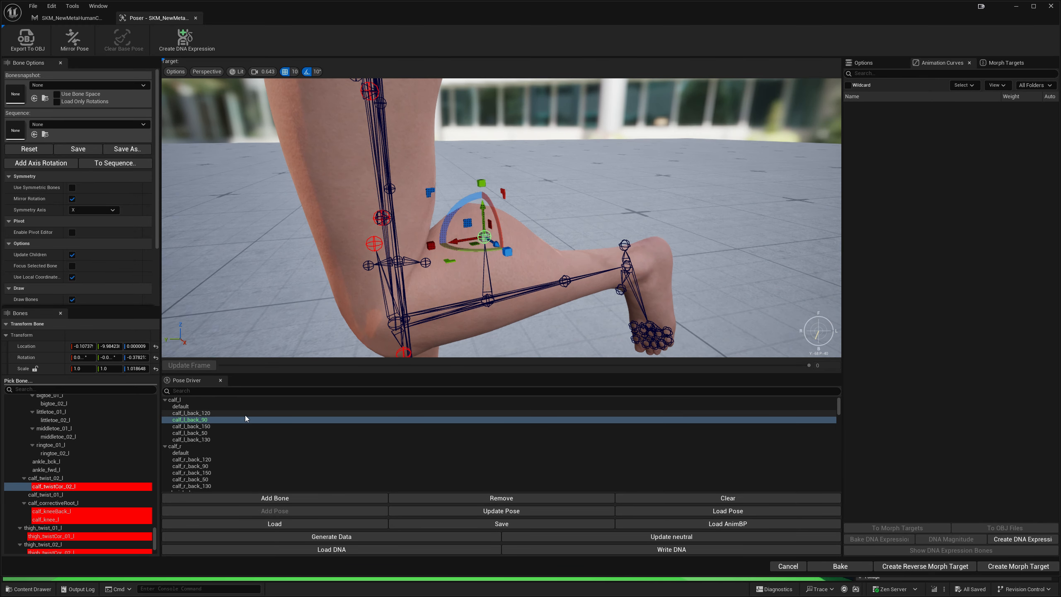
# - Load the calf_r_back_90 pose from the calf_r pose driver
pyautogui.press('a')
pyautogui.moveTo(519, 245); pyautogui.dragTo(618, 265, button='right')
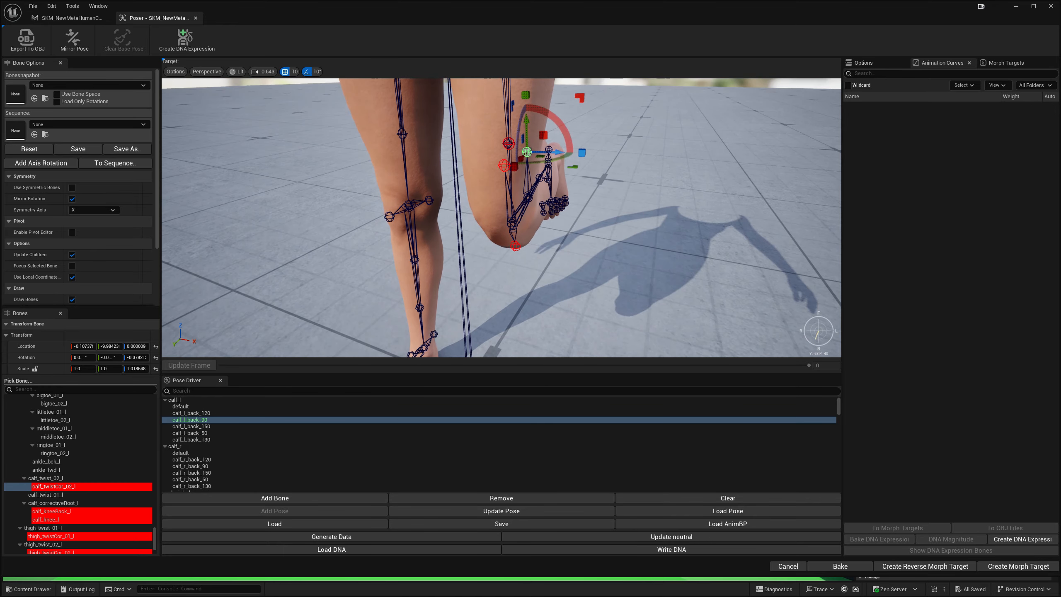
pyautogui.click(216, 466)
pyautogui.rightClick(216, 465)
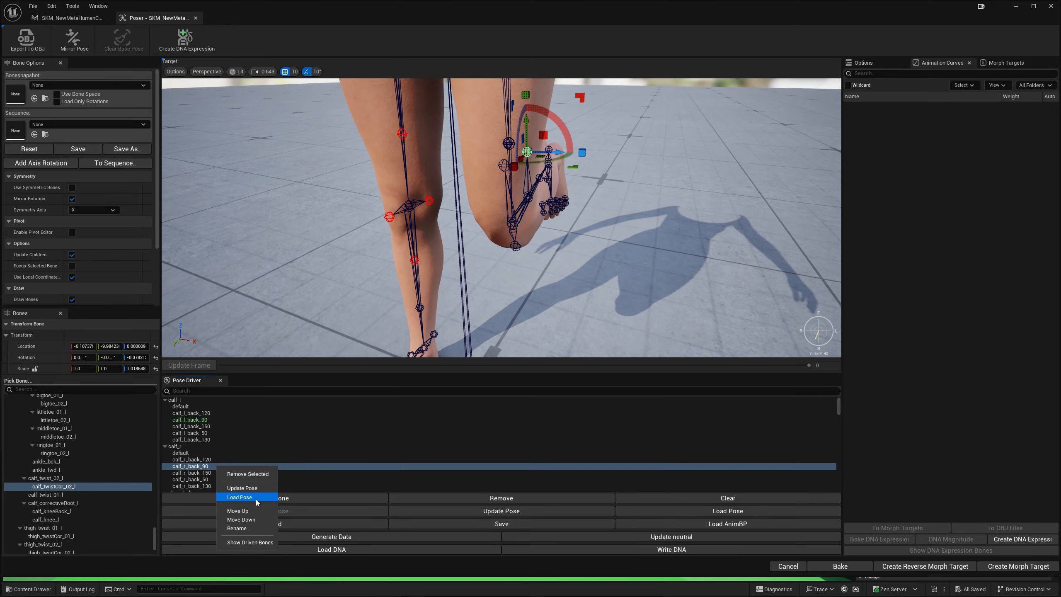
pyautogui.click(255, 497)
# - Move the calf_twistCor_02_r bone about 10 units along its local Y axis and update the calf_r_back_90 pose with it
pyautogui.press('a')
pyautogui.moveTo(501, 226); pyautogui.dragTo(610, 223, button='right')
pyautogui.press('w')
pyautogui.press('d')
pyautogui.moveTo(335, 297)
pyautogui.mouseDown(button='right')
pyautogui.moveTo(284, 290)
pyautogui.moveTo(335, 298)
pyautogui.mouseUp(button='right')
pyautogui.press('a')
pyautogui.click(461, 241)
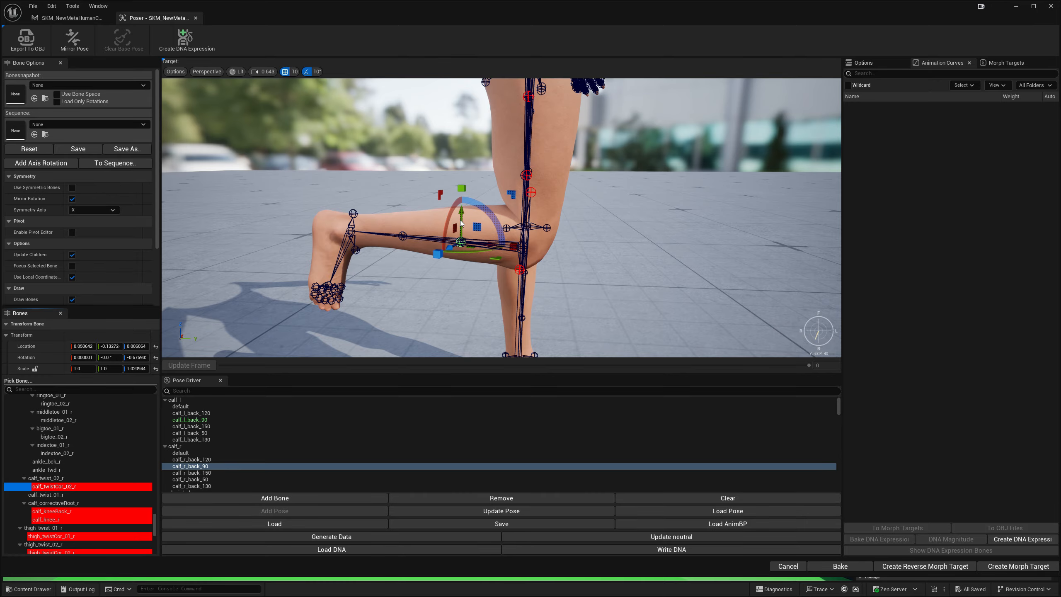
pyautogui.moveTo(461, 224); pyautogui.dragTo(462, 178)
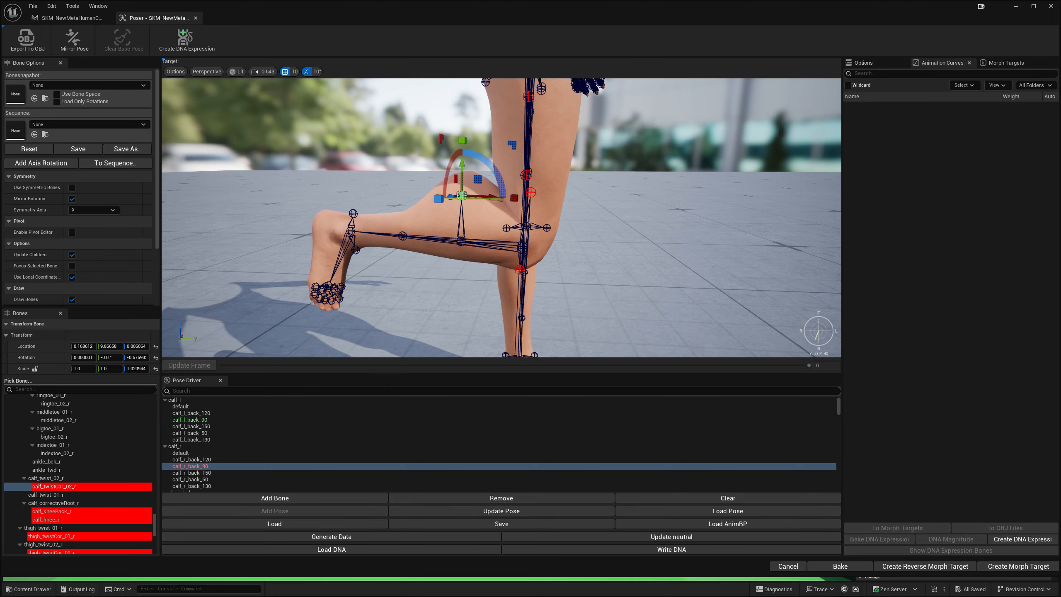
pyautogui.rightClick(224, 466)
pyautogui.click(285, 486)
# - Write the pose drivers to the skeletal mesh DNA with Insert Missing Attributes on and Apply RBFSettings off
pyautogui.keyDown('alt'); pyautogui.moveTo(685, 289); pyautogui.dragTo(560, 309); pyautogui.keyUp('alt')
pyautogui.scroll(-5, 526, 259)
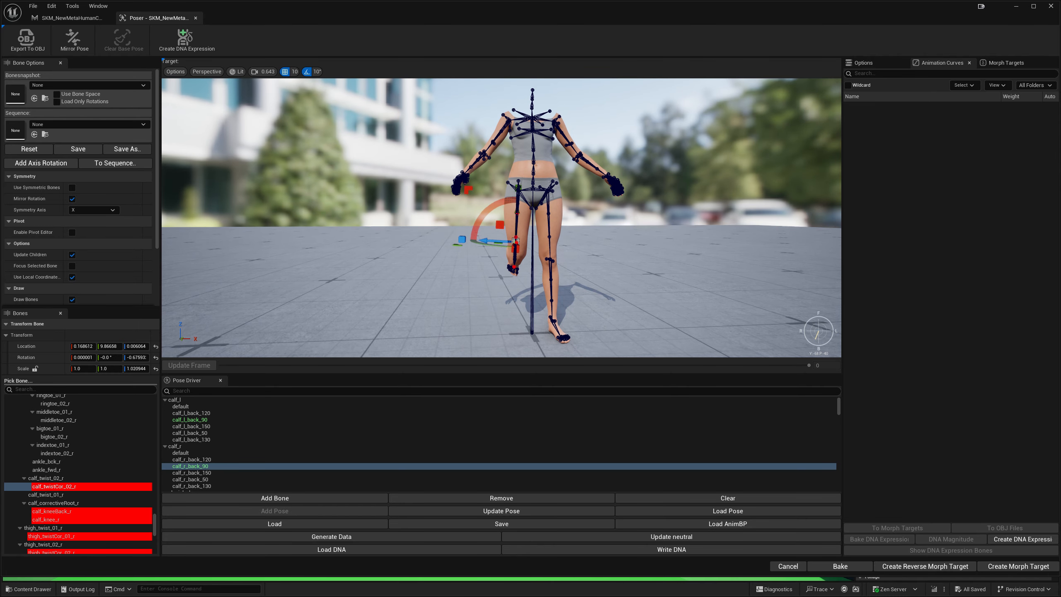
pyautogui.scroll(3, 526, 259)
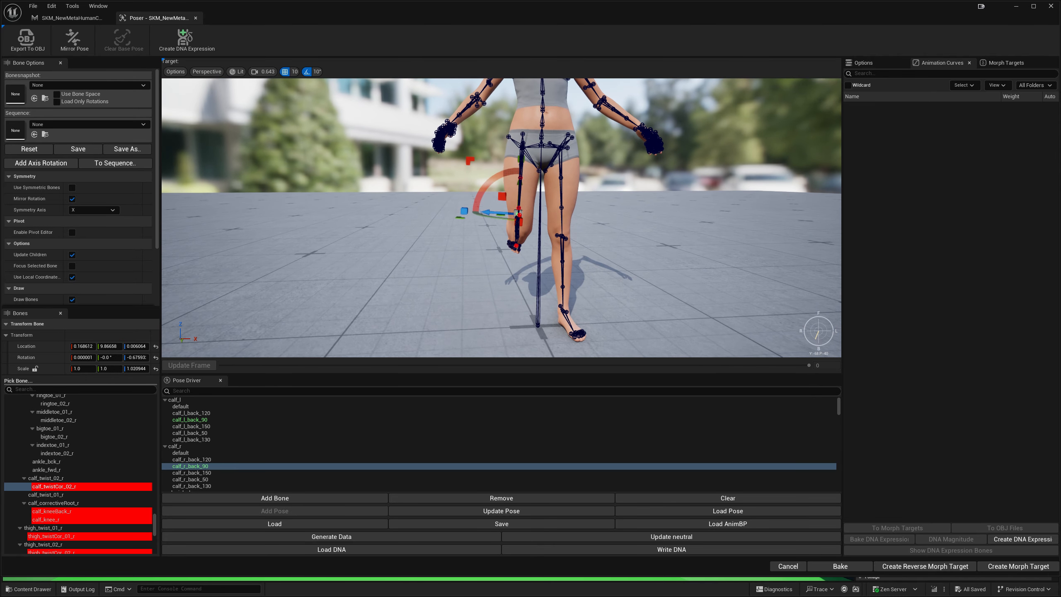
pyautogui.click(664, 550)
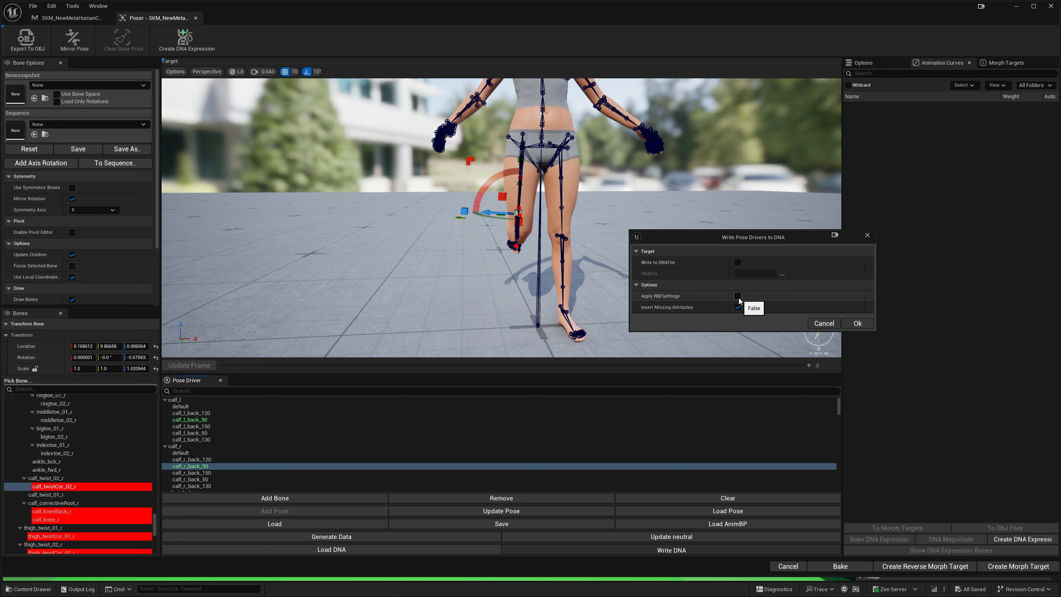
pyautogui.moveTo(679, 312)
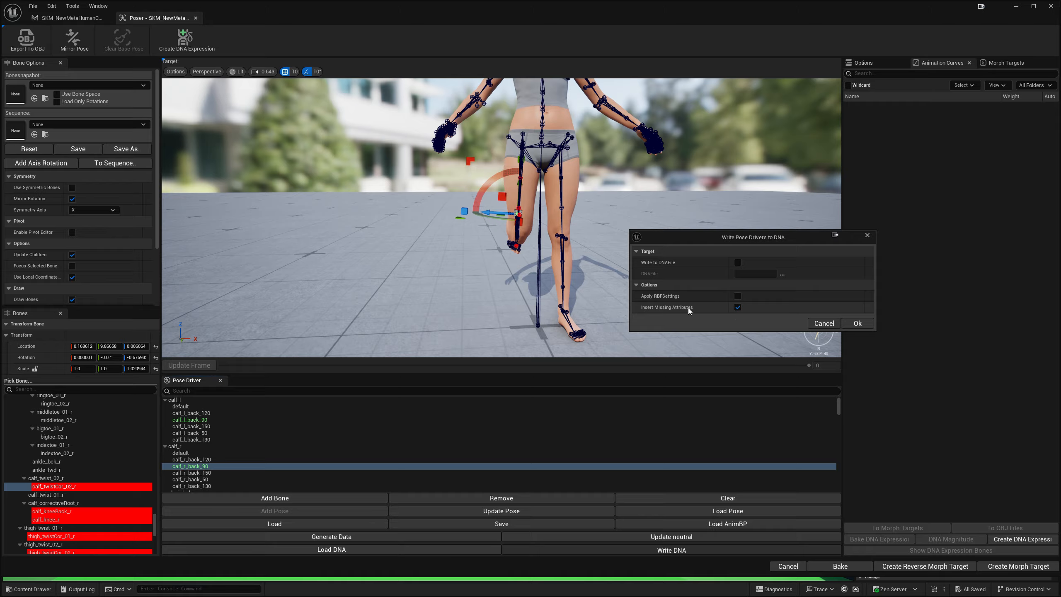
pyautogui.click(857, 325)
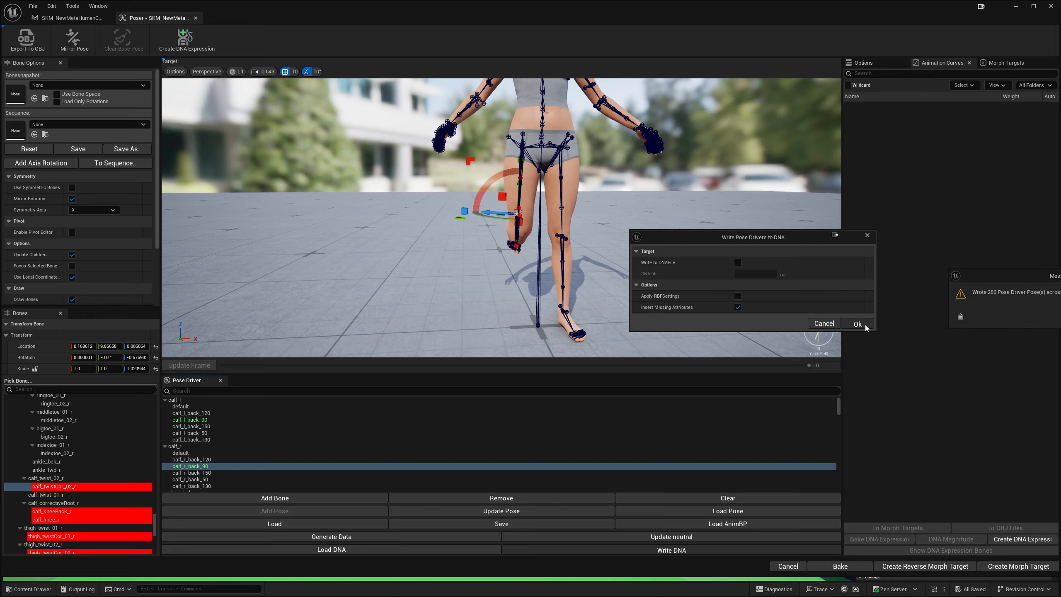
pyautogui.moveTo(1002, 276); pyautogui.dragTo(695, 267)
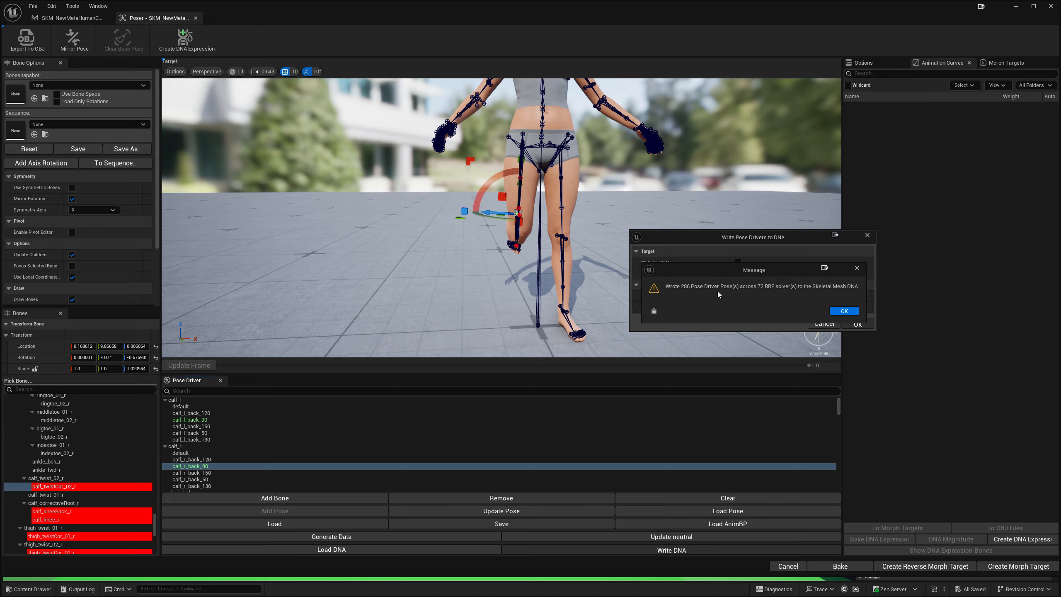
pyautogui.click(844, 311)
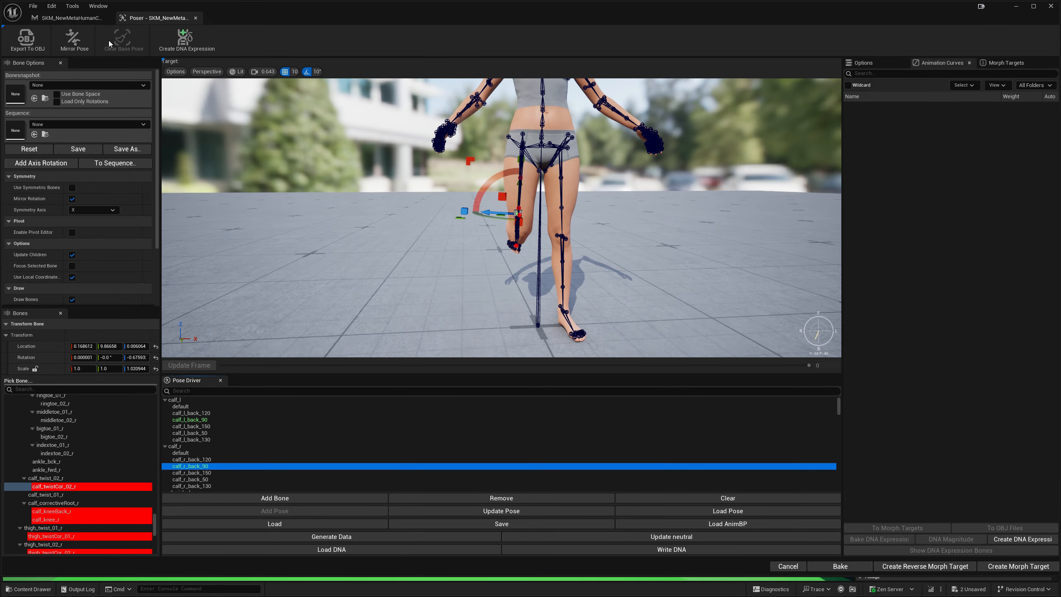
# - Return to the SKM_NewMetaHumanCharacter_BodyMesh document and open that mesh asset in the skeletal mesh editor
pyautogui.click(76, 18)
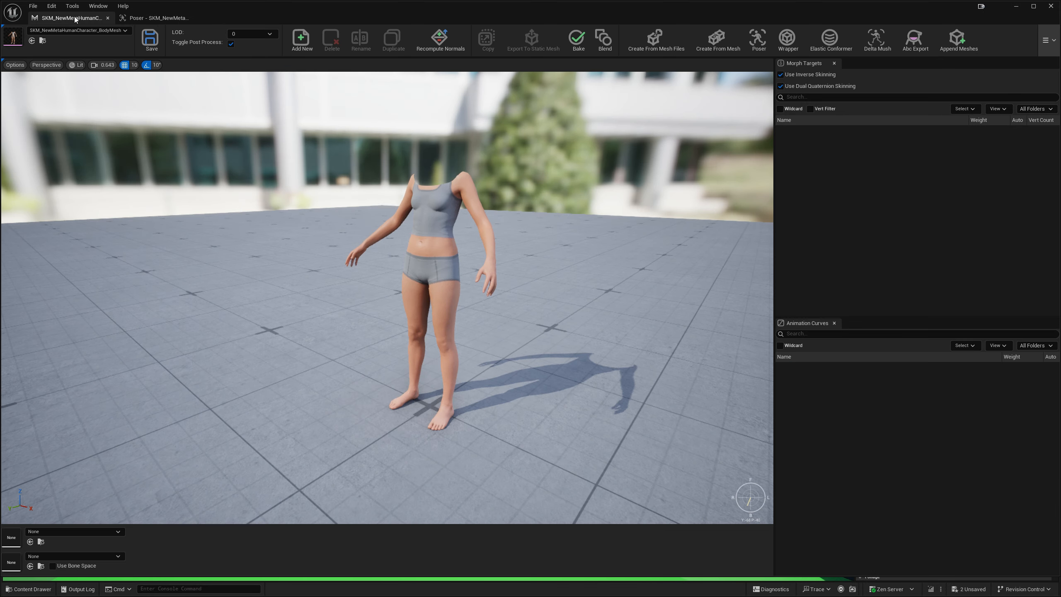
pyautogui.doubleClick(15, 43)
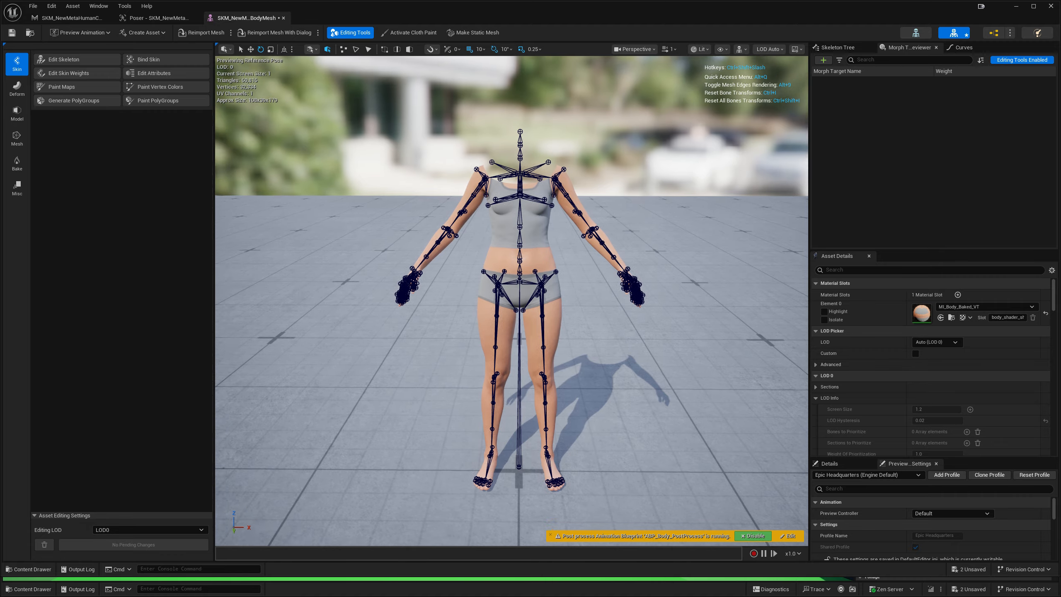
pyautogui.moveTo(518, 301); pyautogui.dragTo(438, 345, button='right')
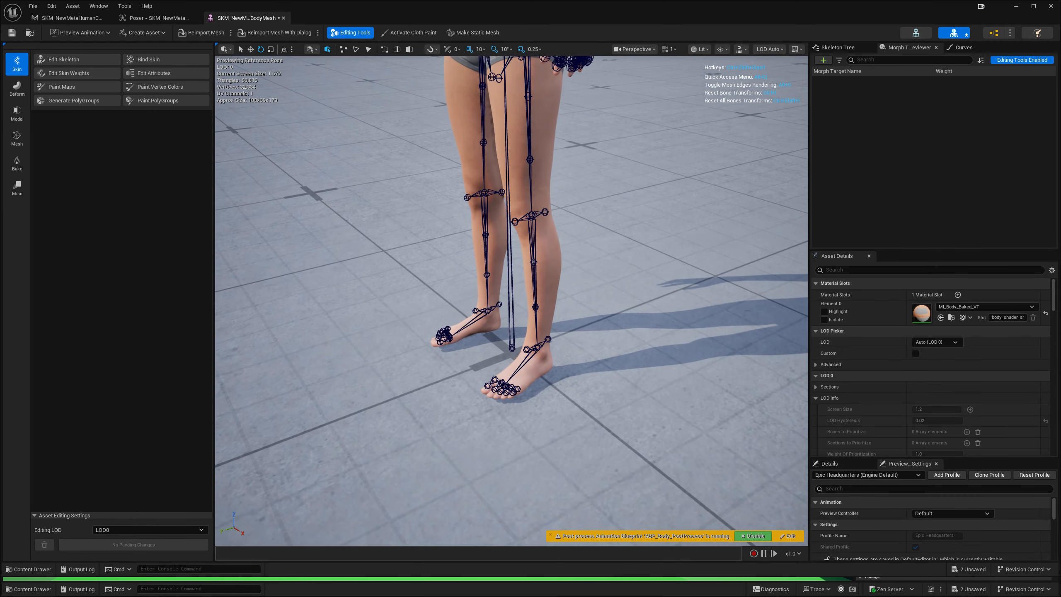
# - Rotate the left calf bone backward to roughly a right angle to test the edited corrective pose
pyautogui.moveTo(552, 376); pyautogui.dragTo(552, 371, button='right')
pyautogui.click(545, 343)
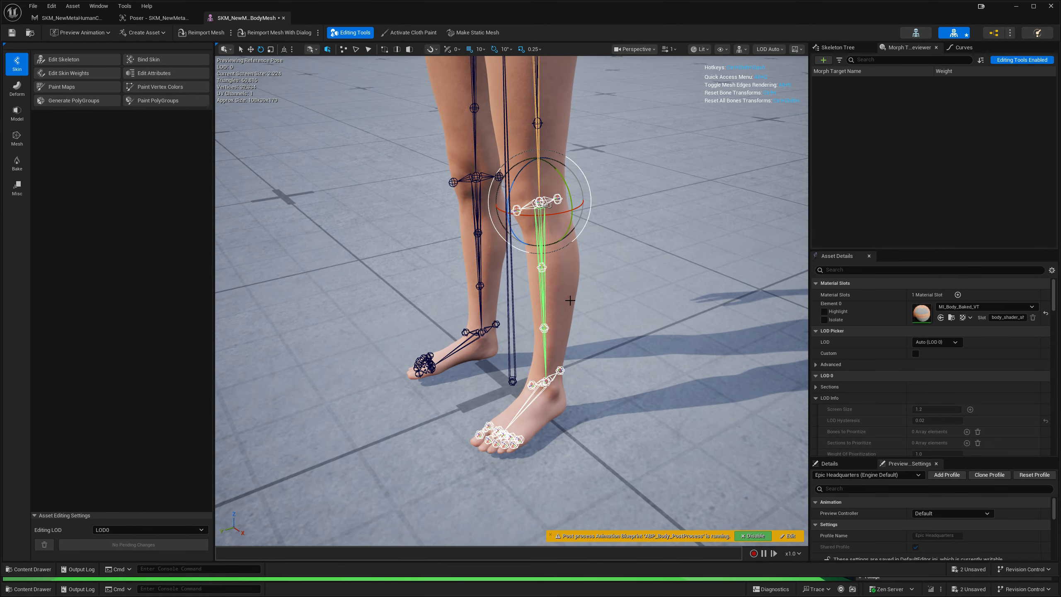
pyautogui.moveTo(514, 189); pyautogui.dragTo(489, 257)
pyautogui.moveTo(489, 255); pyautogui.dragTo(439, 244, button='right')
# - Rotate the right calf bone backward to roughly a right angle and check the deformation on both legs
pyautogui.click(456, 256)
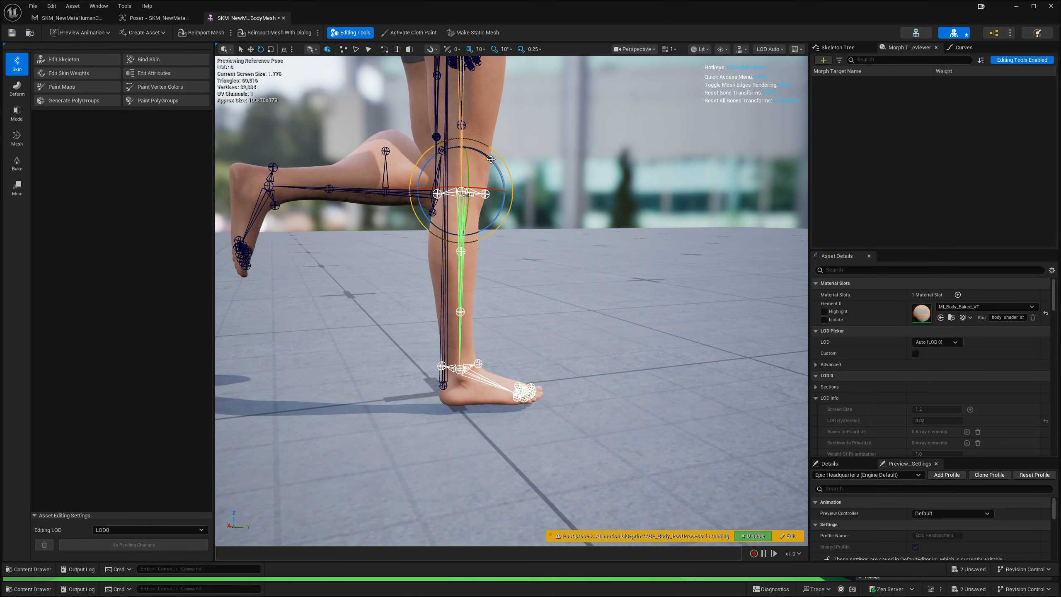
pyautogui.moveTo(526, 179); pyautogui.dragTo(602, 152, button='right')
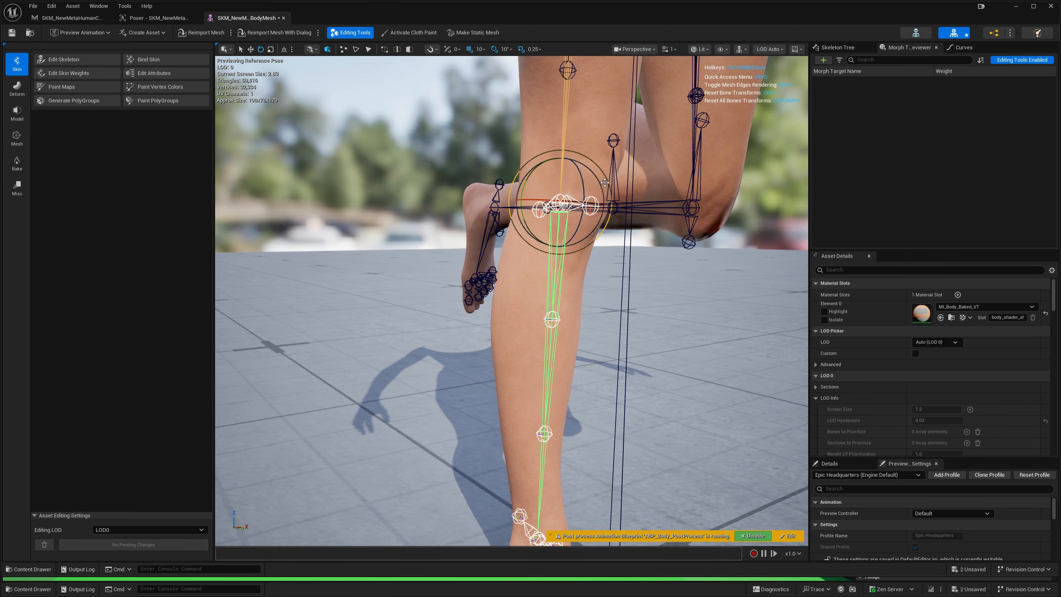
pyautogui.moveTo(581, 181); pyautogui.dragTo(584, 214)
pyautogui.moveTo(583, 228); pyautogui.dragTo(583, 229)
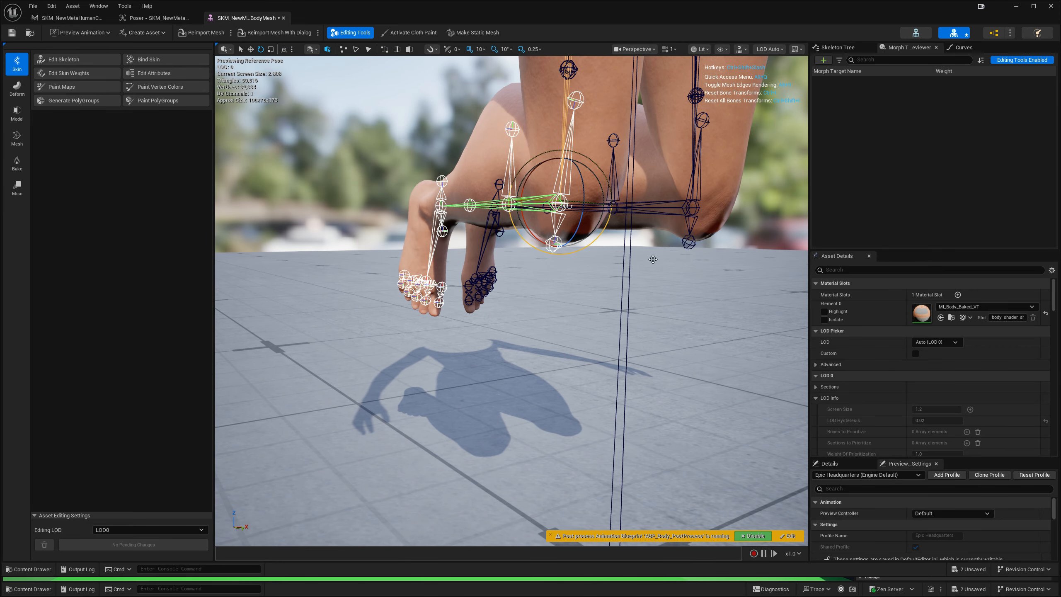
pyautogui.press('a')
pyautogui.moveTo(653, 257)
pyautogui.mouseDown(button='right')
pyautogui.moveTo(748, 228)
pyautogui.moveTo(668, 244)
pyautogui.moveTo(673, 297)
pyautogui.moveTo(673, 264)
pyautogui.mouseUp(button='right')
pyautogui.press('s')
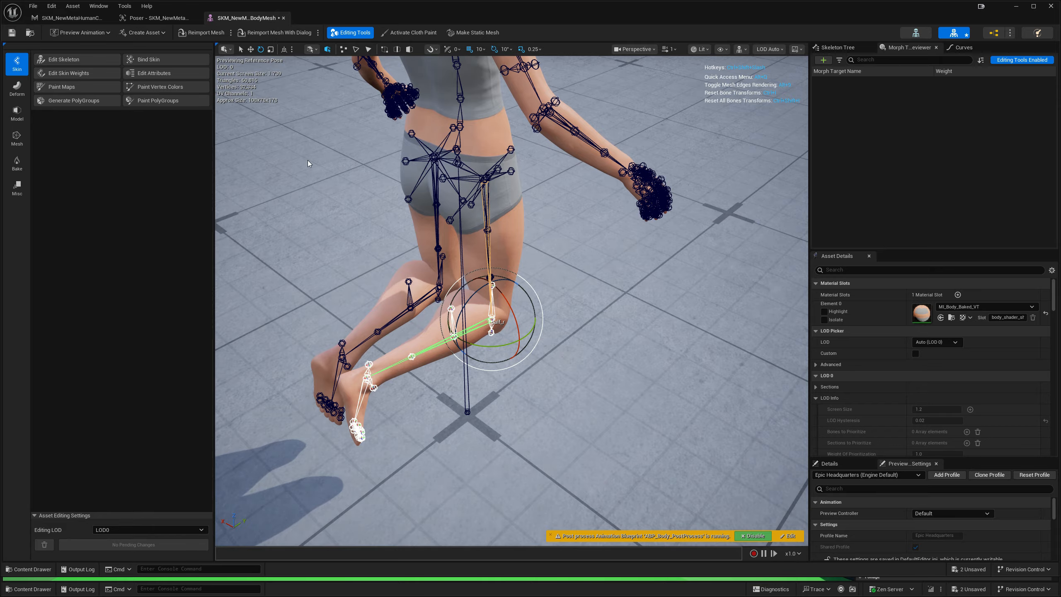
pyautogui.moveTo(594, 207); pyautogui.dragTo(417, 186, button='right')
pyautogui.press('d')
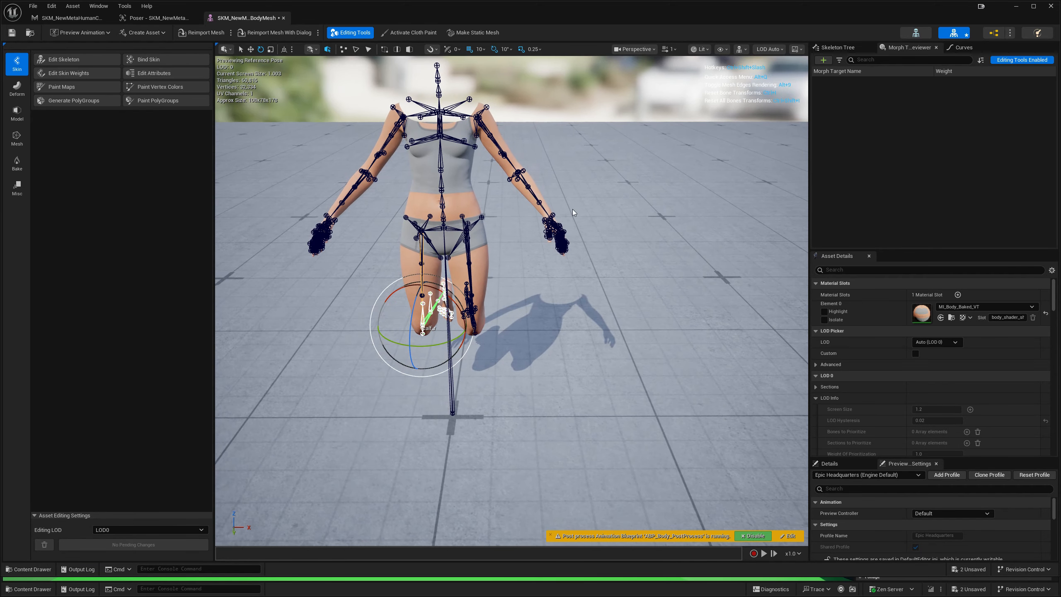